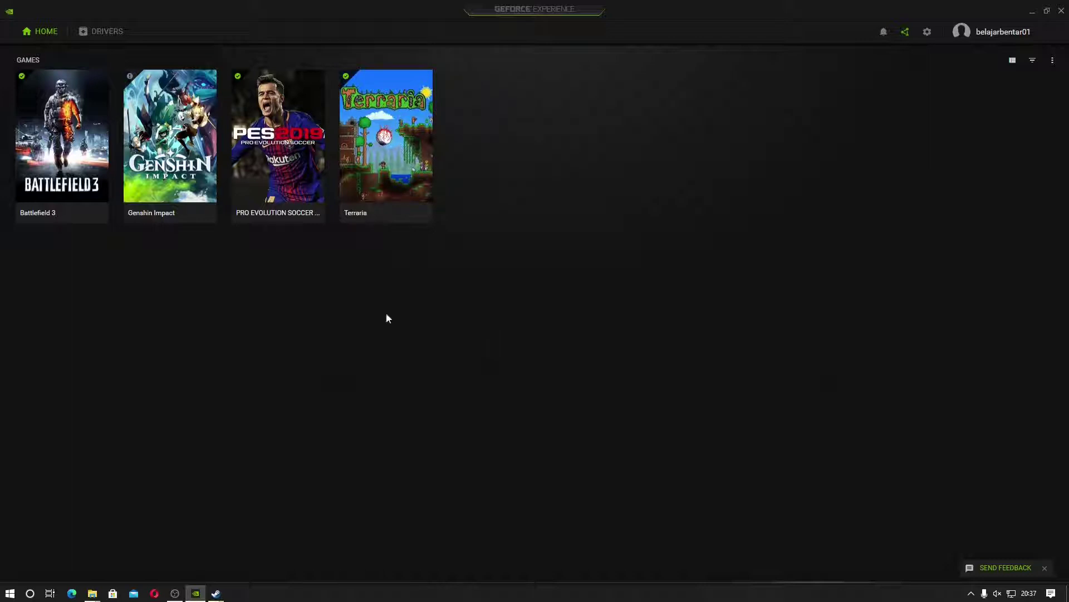
# Examine the optimised game settings of Terraria, Pro Evolution Soccer 2019 and Genshin Impact one after another.
pyautogui.moveTo(317, 155)
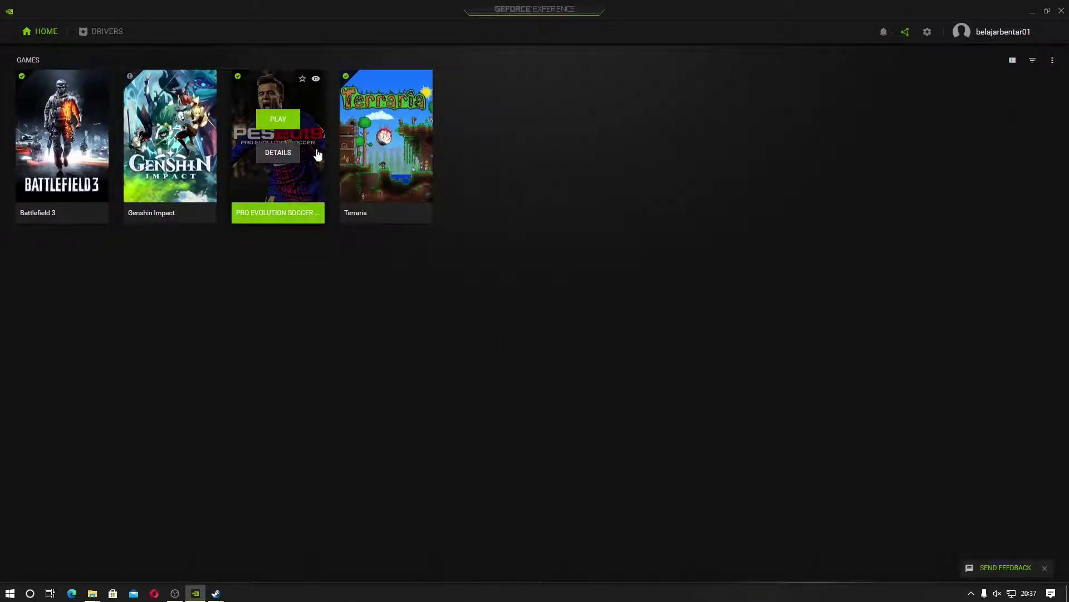
pyautogui.moveTo(375, 159)
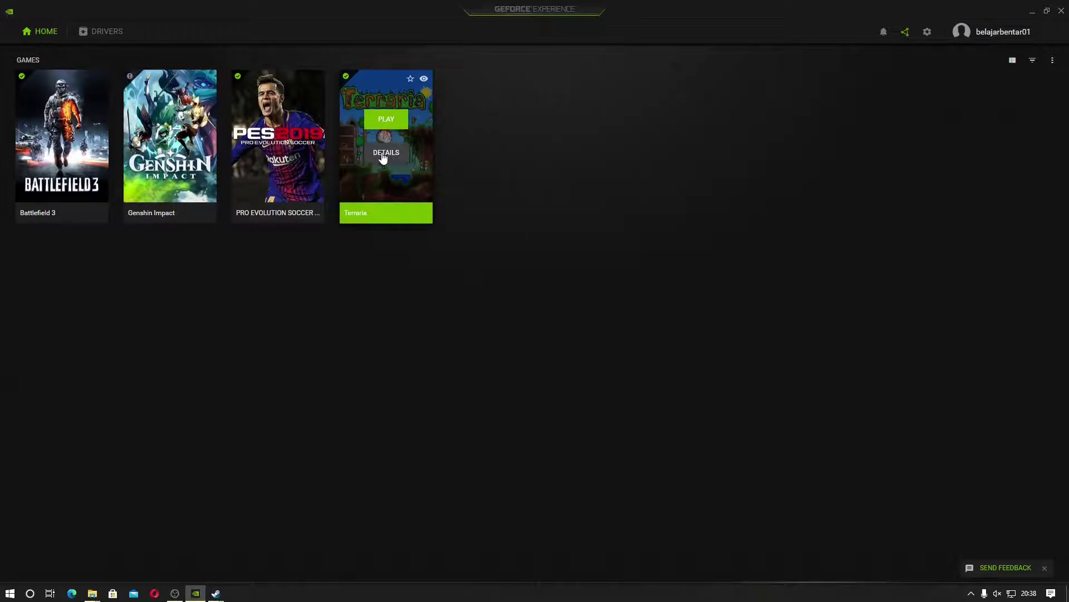
pyautogui.click(385, 154)
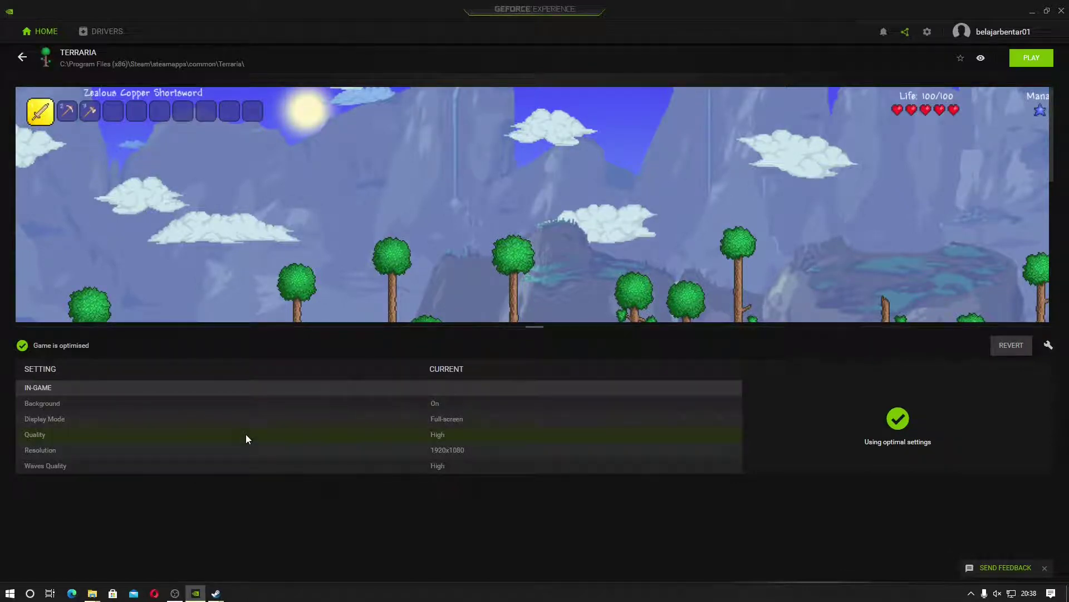
pyautogui.click(22, 57)
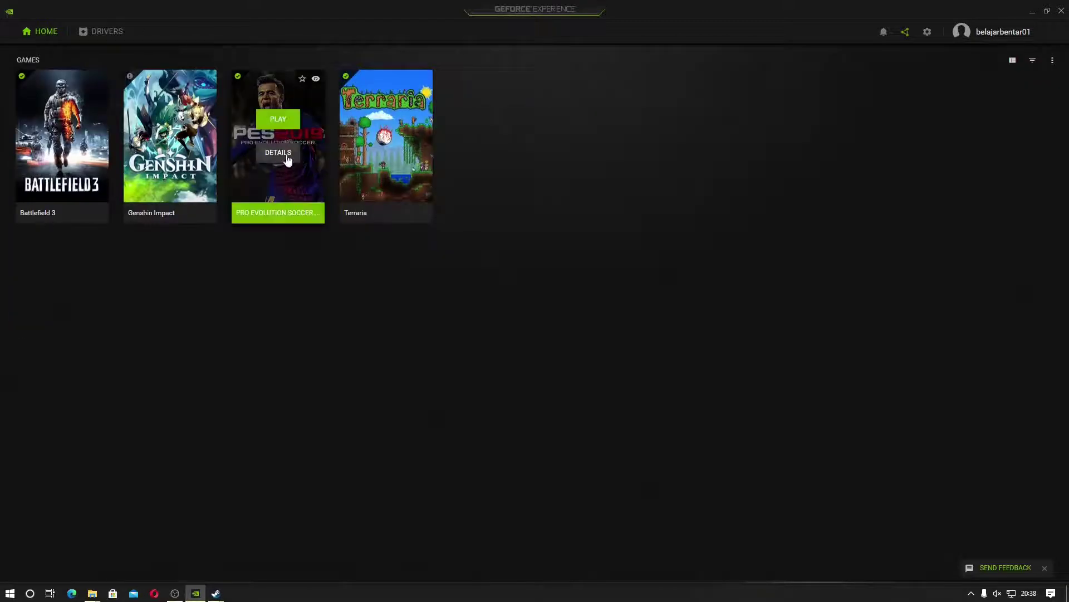
pyautogui.click(283, 154)
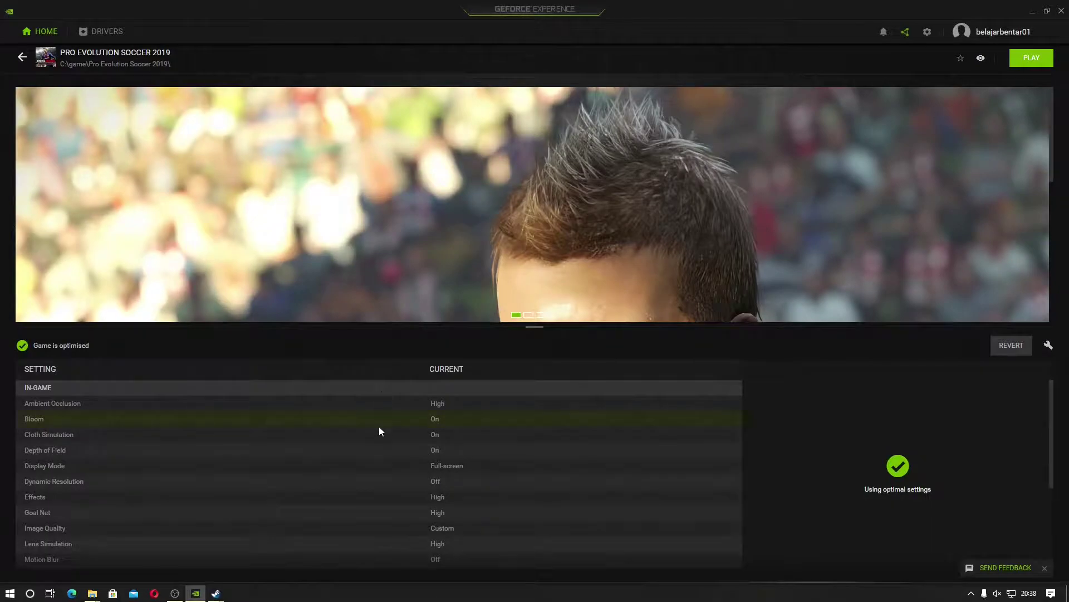
pyautogui.scroll(-5, 379, 426)
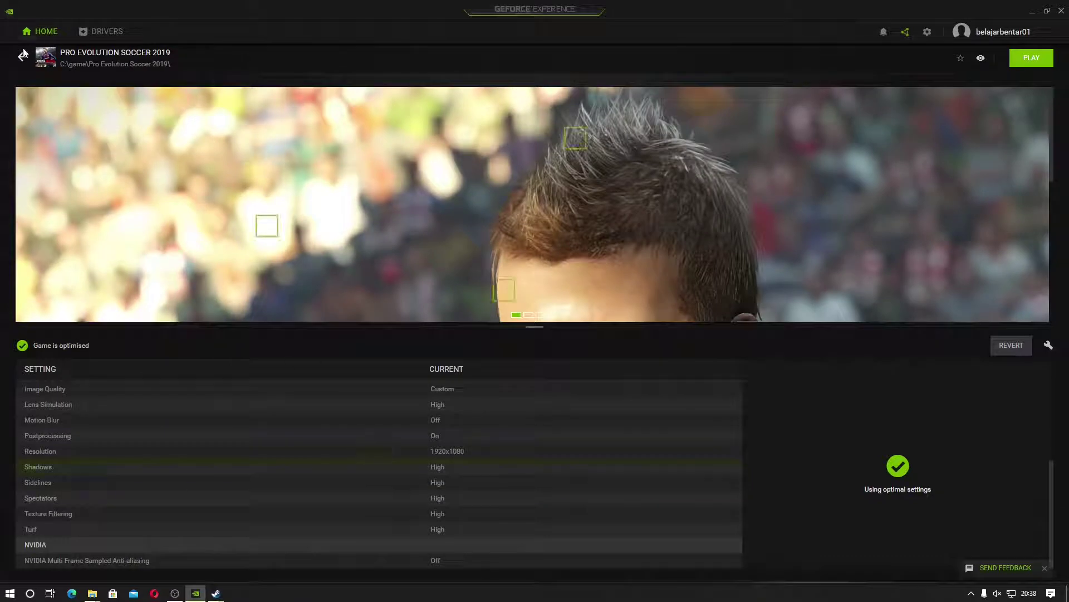
pyautogui.click(23, 54)
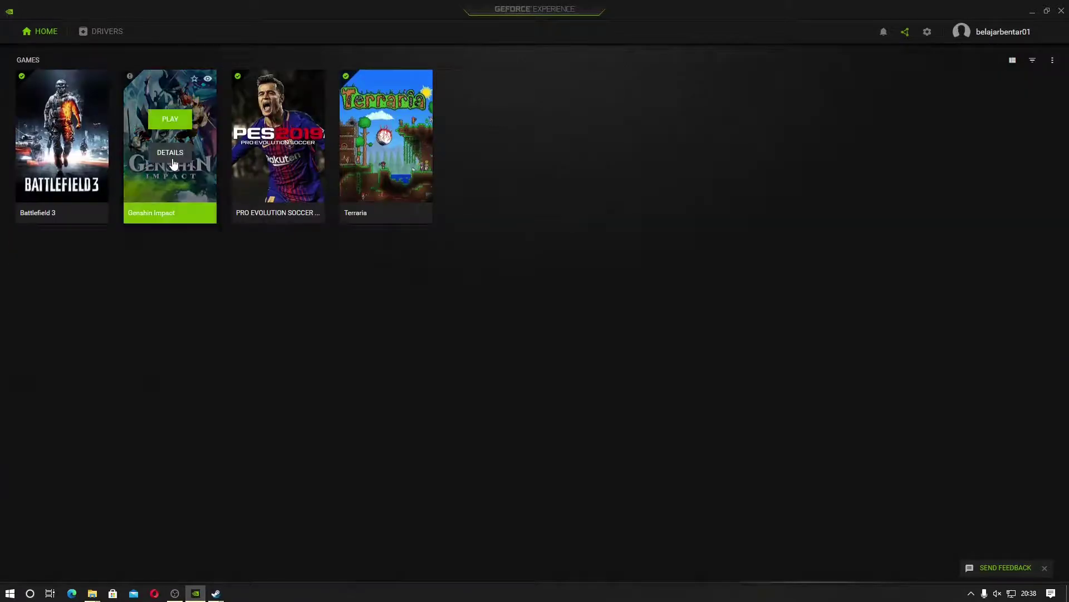
pyautogui.click(171, 153)
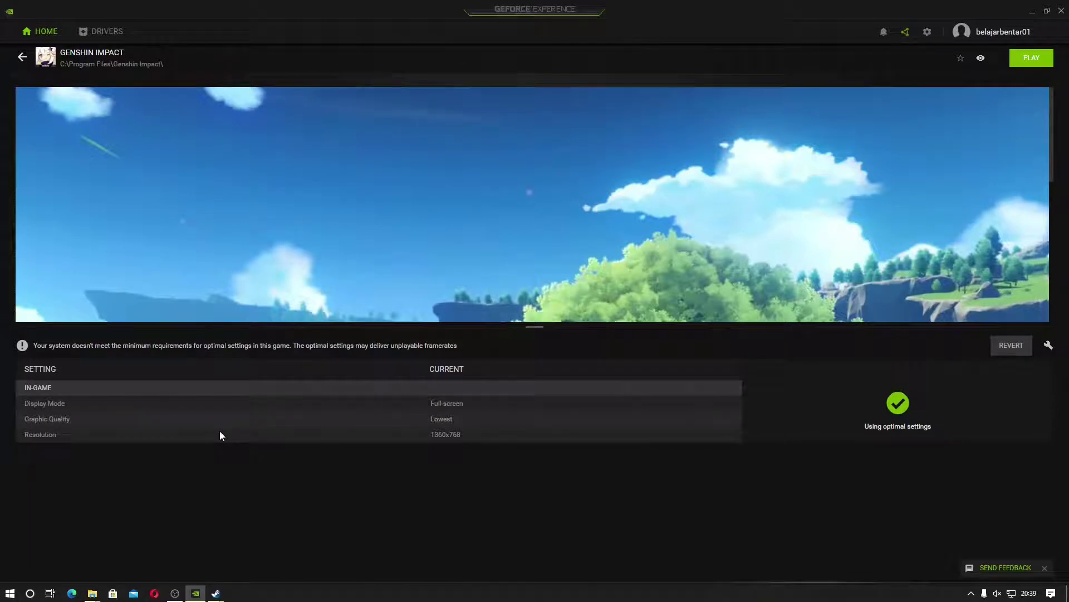
pyautogui.click(23, 57)
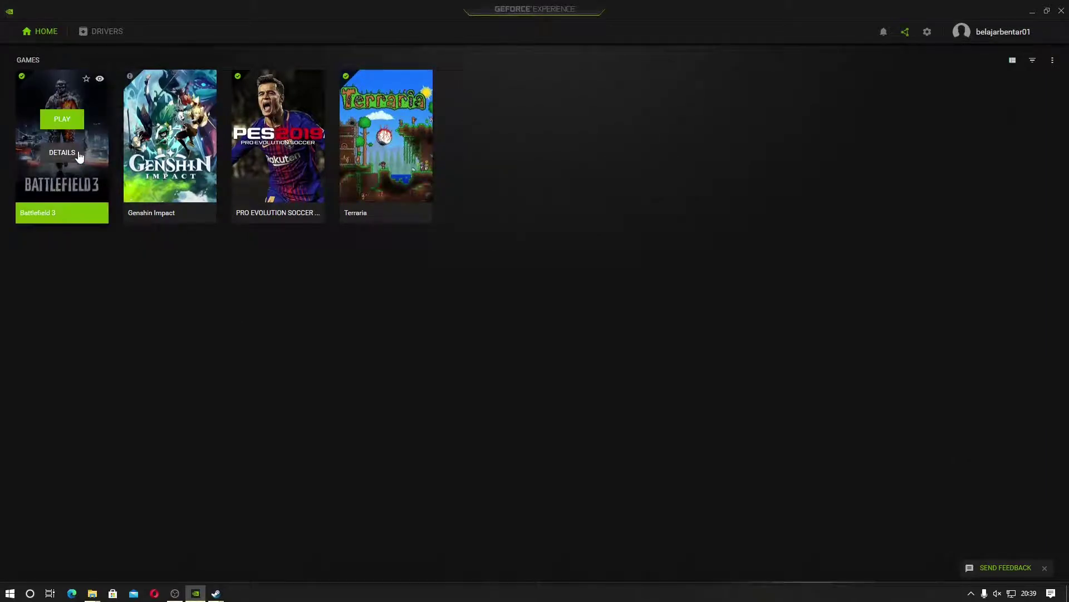
# Open the details of Battlefield 3 and review its full list of in-game and NVIDIA settings.
pyautogui.click(62, 153)
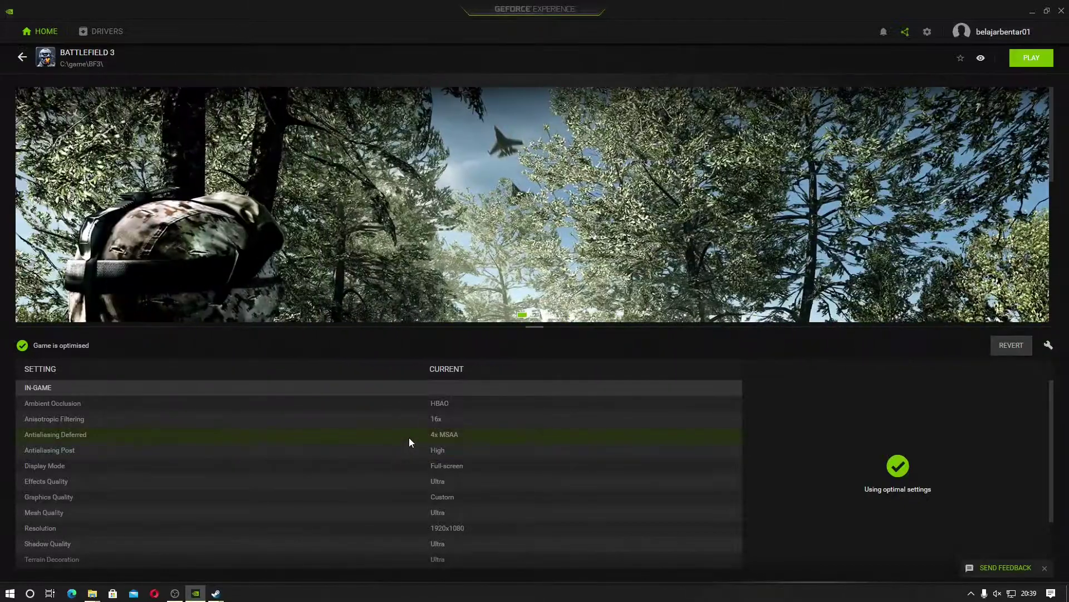
pyautogui.scroll(-1, 410, 442)
pyautogui.scroll(1, 409, 441)
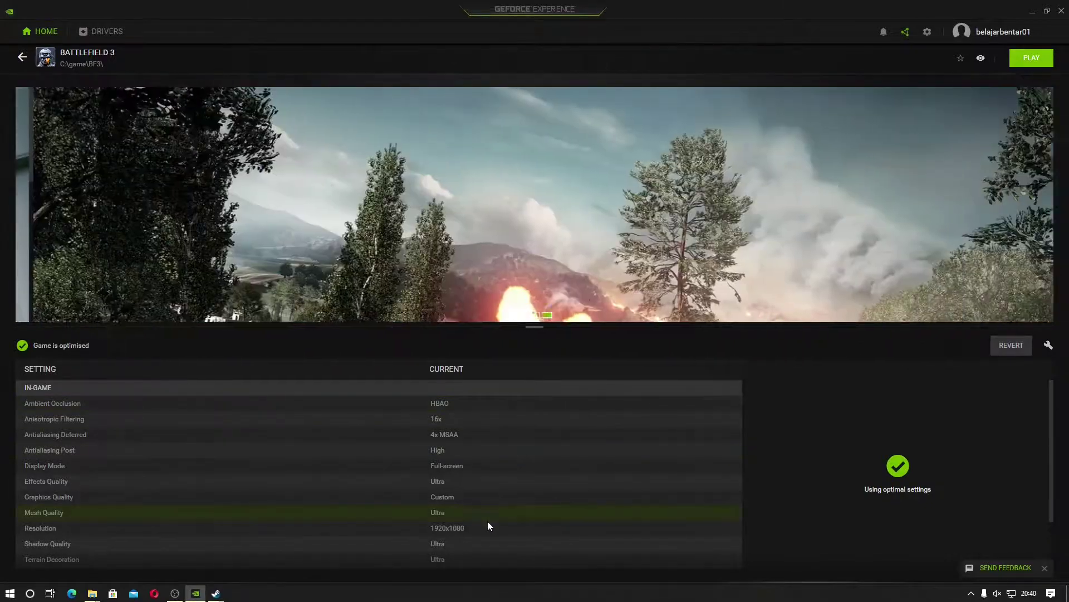
pyautogui.scroll(-1, 488, 530)
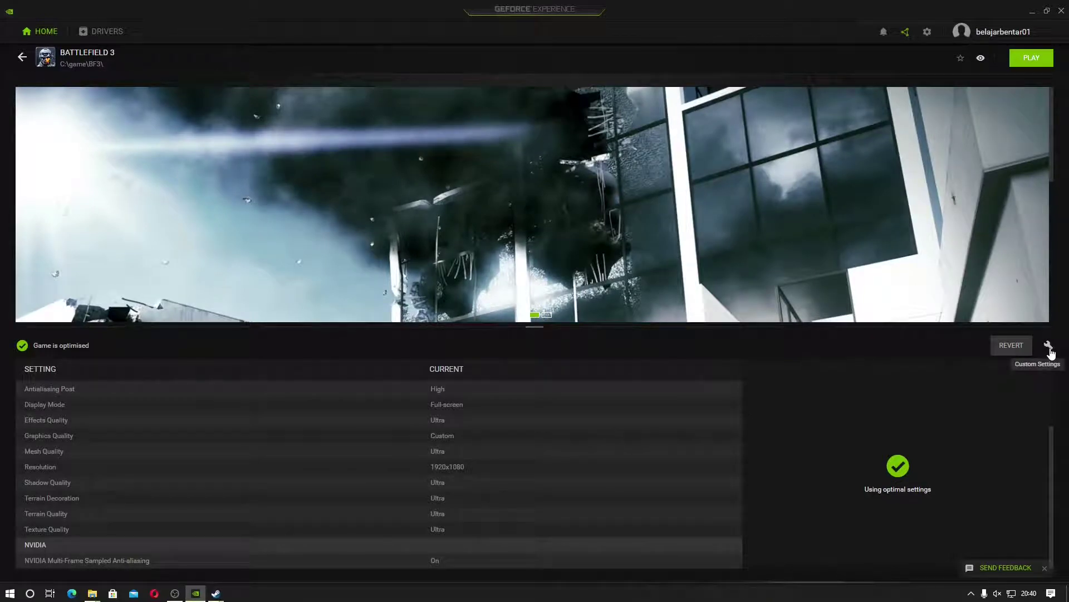
# Open the custom optimisation settings for Battlefield 3 and choose the 3840x2160 dynamic super resolution.
pyautogui.click(1049, 346)
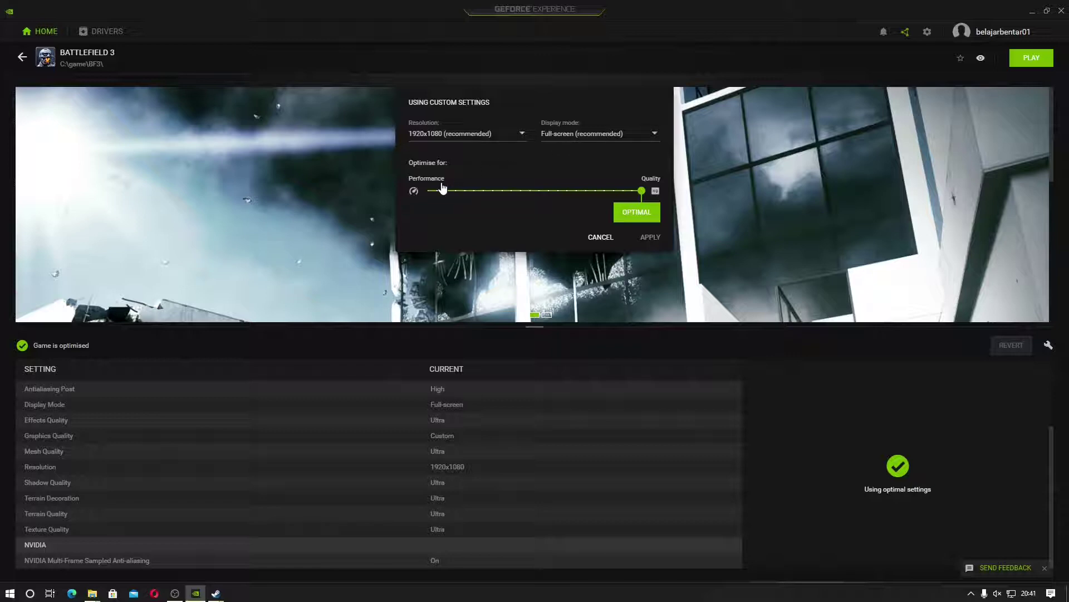
pyautogui.click(439, 135)
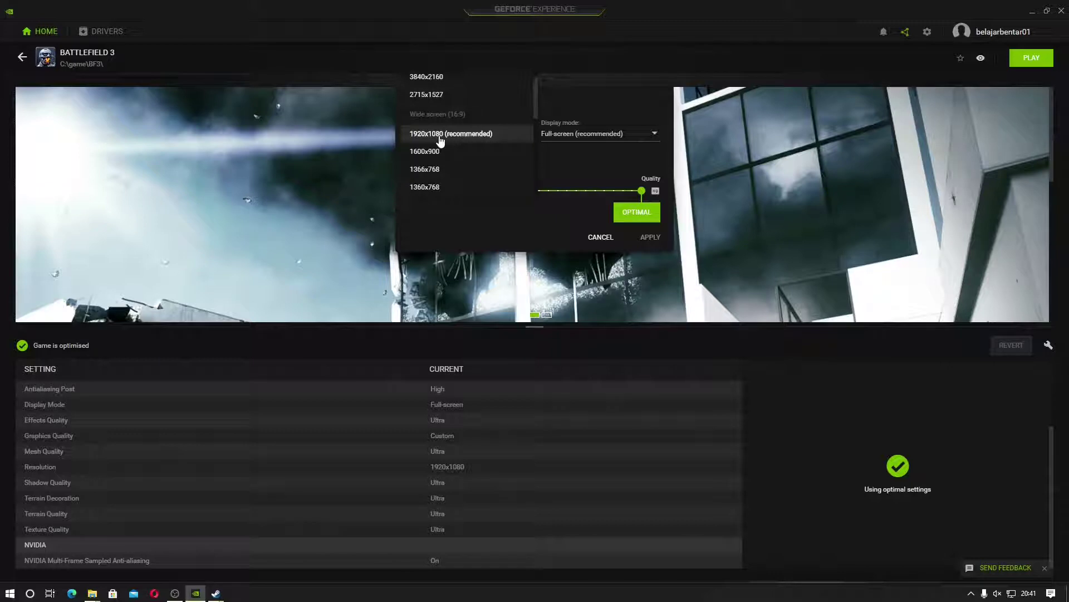
pyautogui.scroll(-3, 440, 139)
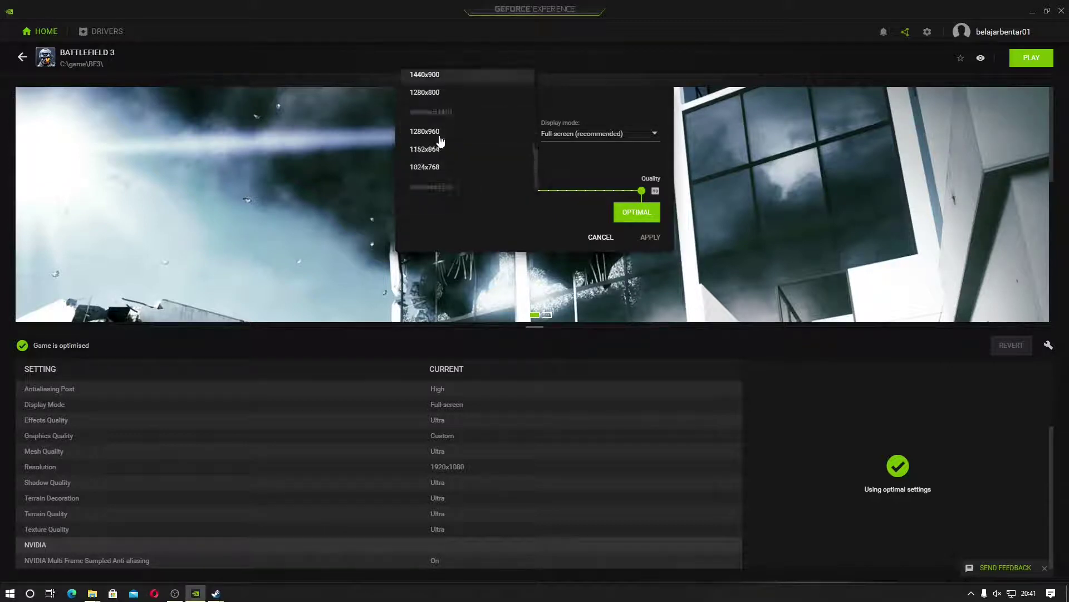
pyautogui.scroll(5, 440, 139)
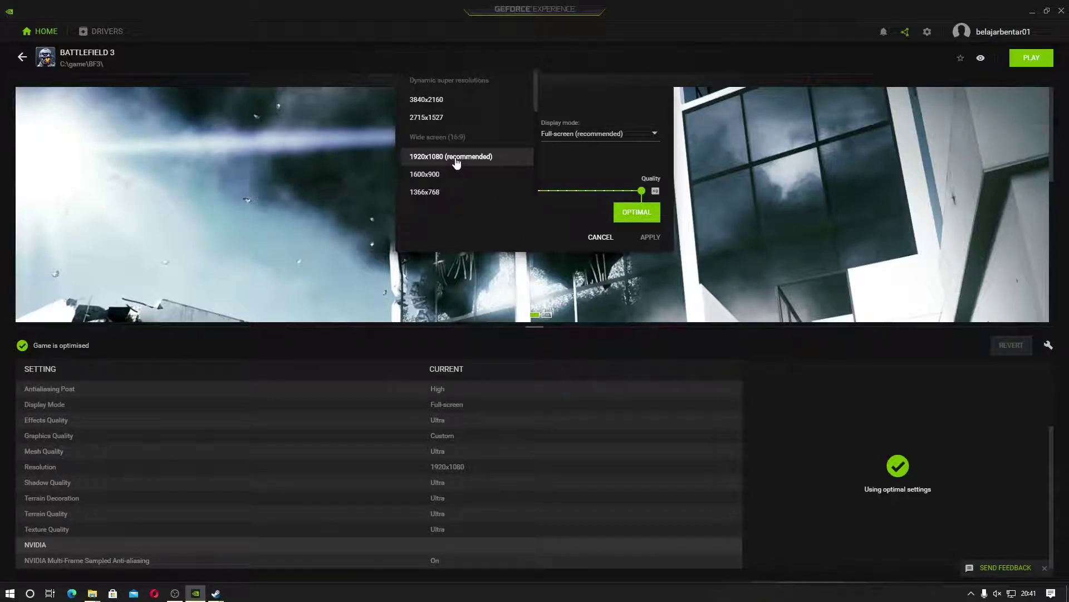
pyautogui.click(448, 103)
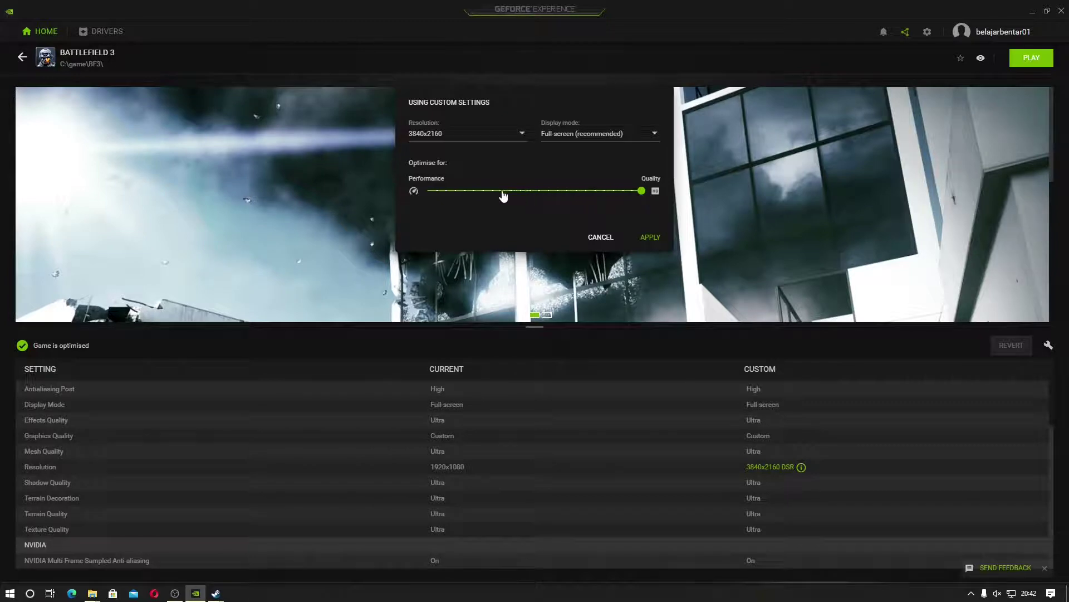
# Try different balances between performance and quality for Battlefield 3, ending with the optimisation fully at Performance.
pyautogui.moveTo(503, 196); pyautogui.dragTo(474, 191)
pyautogui.moveTo(432, 192); pyautogui.dragTo(620, 198)
pyautogui.click(641, 197)
pyautogui.click(434, 191)
pyautogui.moveTo(430, 196); pyautogui.dragTo(421, 198)
# Switch Battlefield 3's display mode between Windowed and Full-screen, settle on Windowed and apply the custom settings.
pyautogui.click(595, 136)
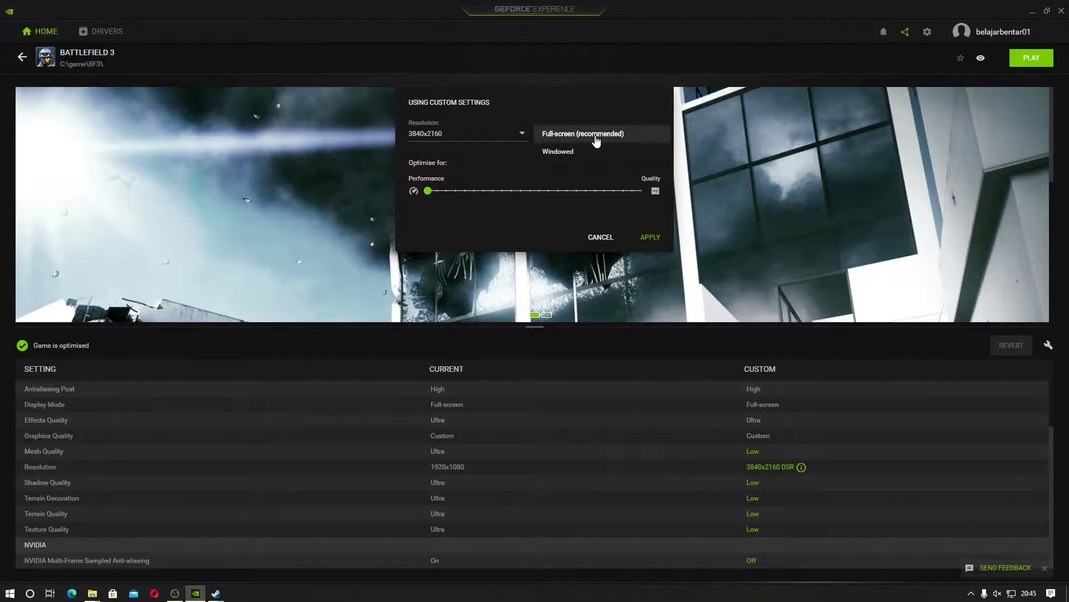
pyautogui.click(588, 152)
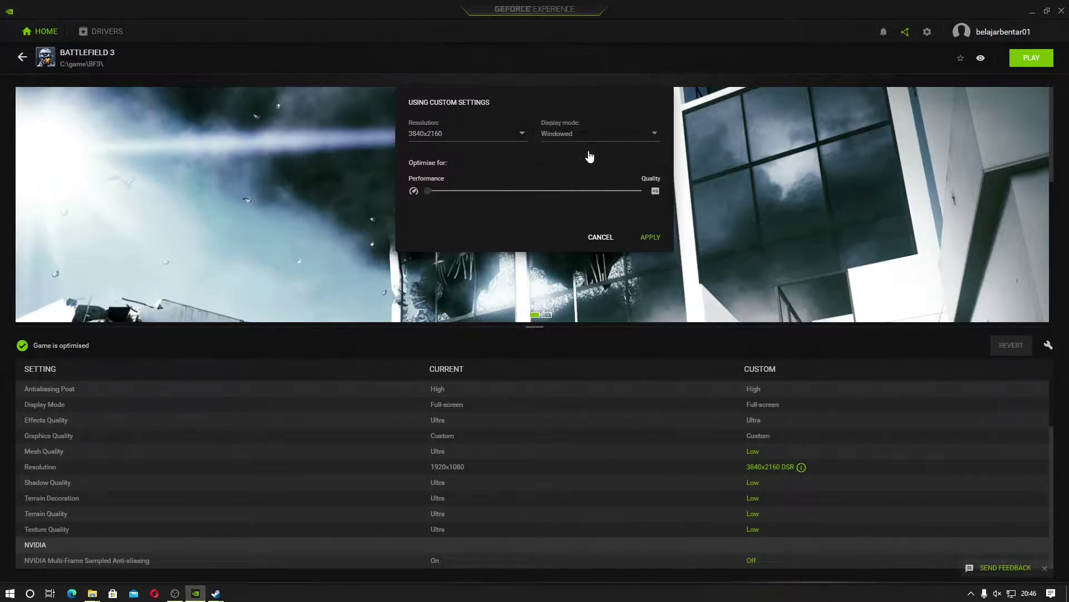
pyautogui.click(588, 133)
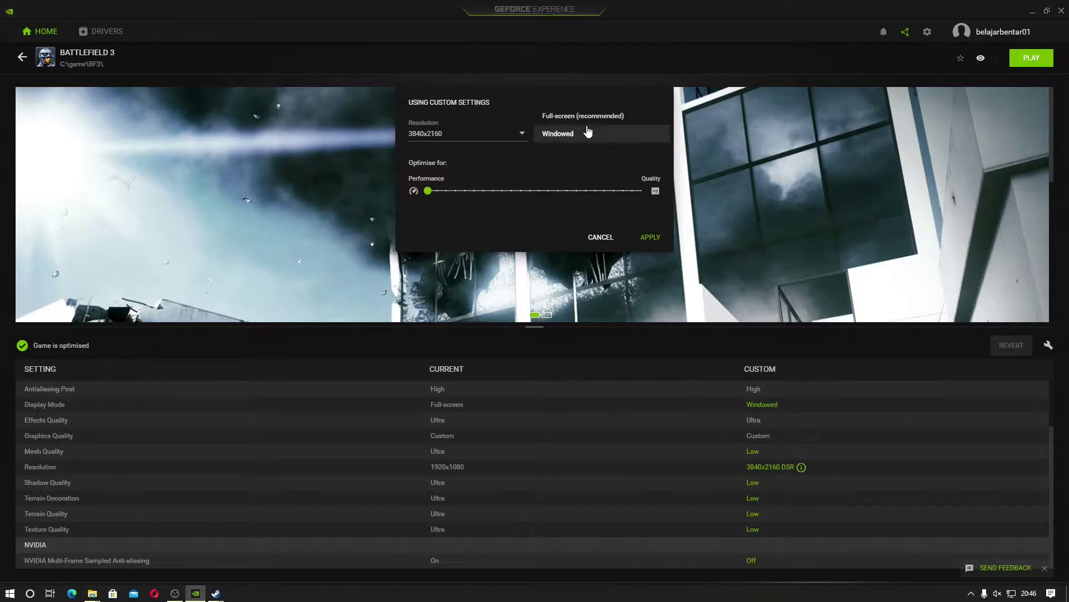
pyautogui.click(589, 116)
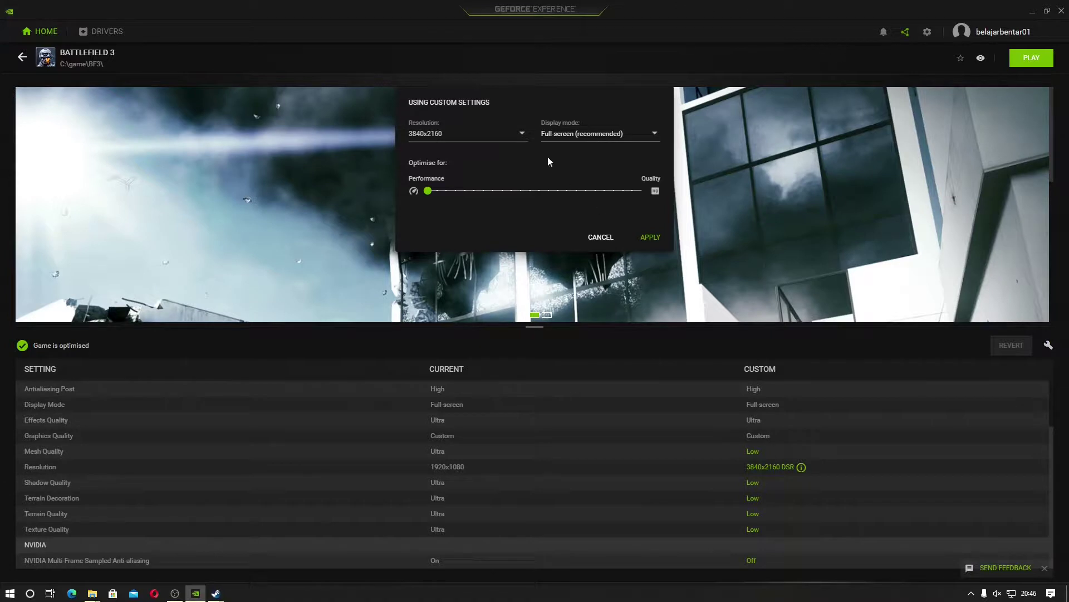
pyautogui.click(611, 132)
pyautogui.click(604, 147)
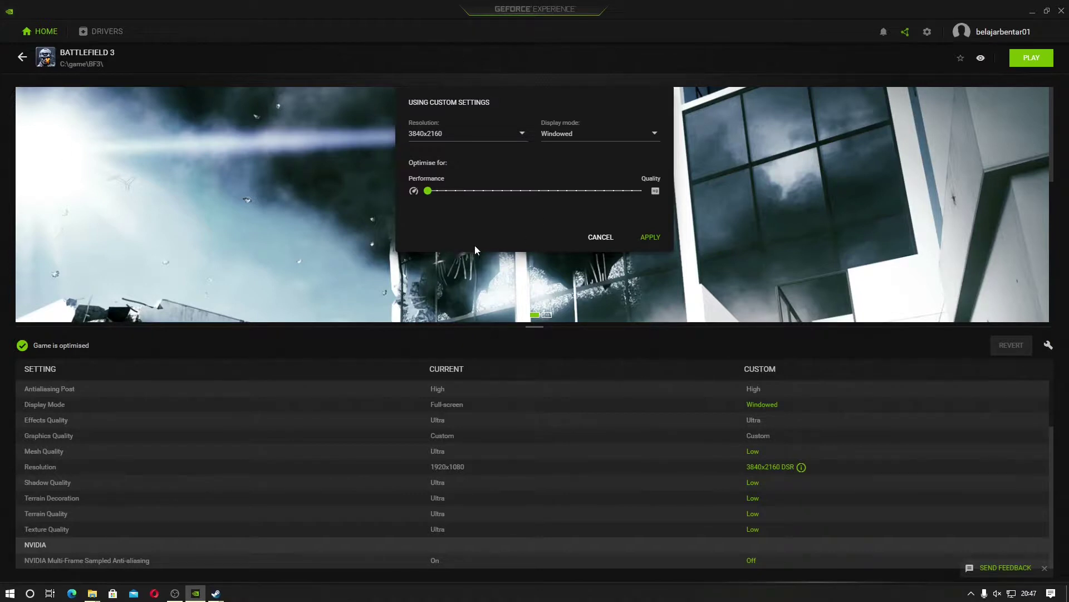
pyautogui.click(647, 240)
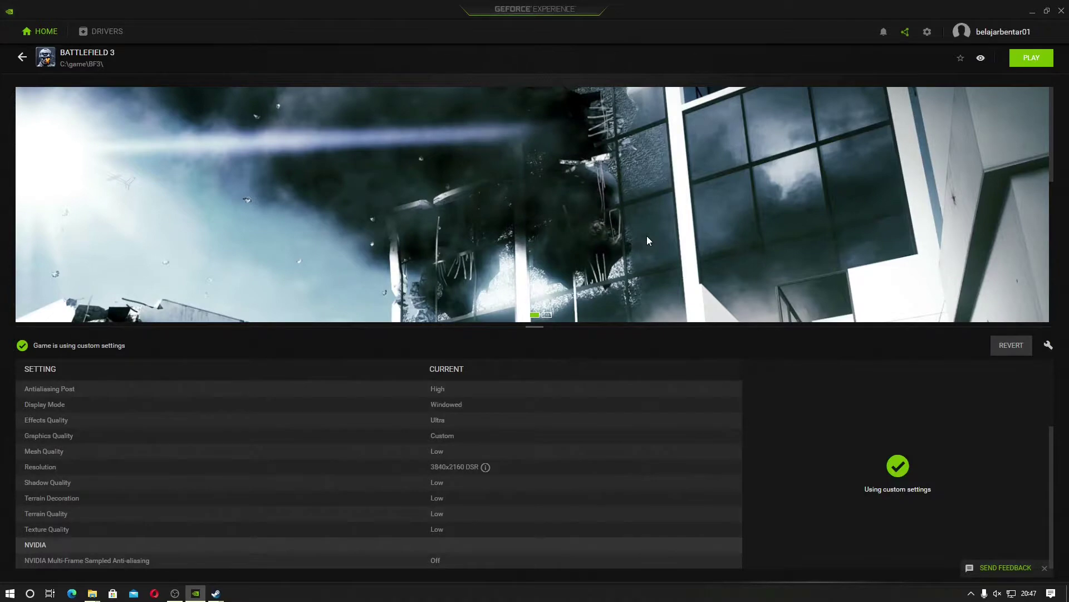
# Revert the custom settings just applied to Battlefield 3.
pyautogui.click(1027, 64)
pyautogui.click(1015, 348)
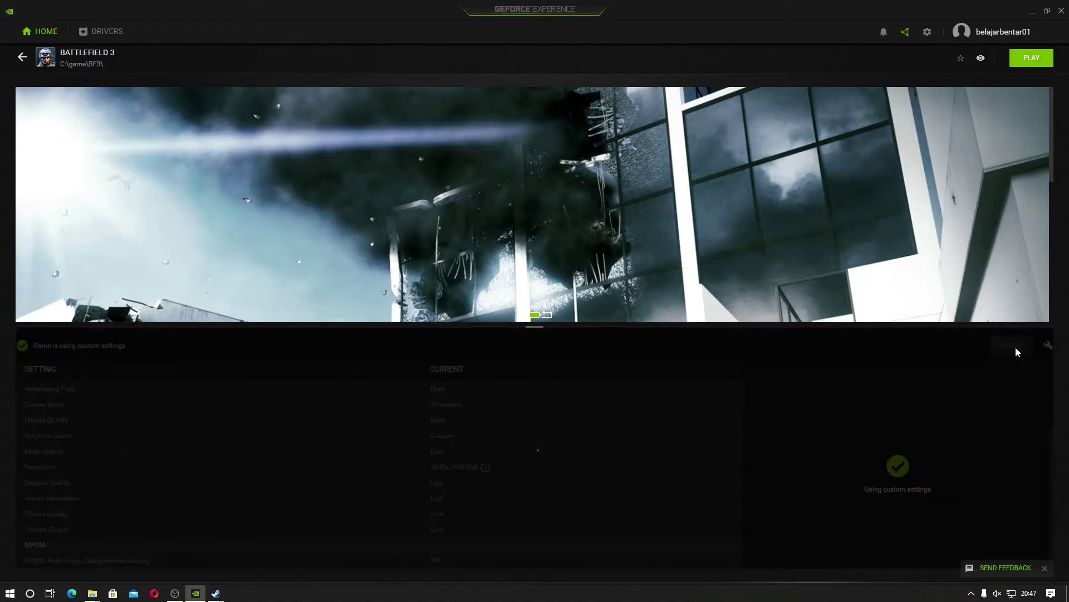